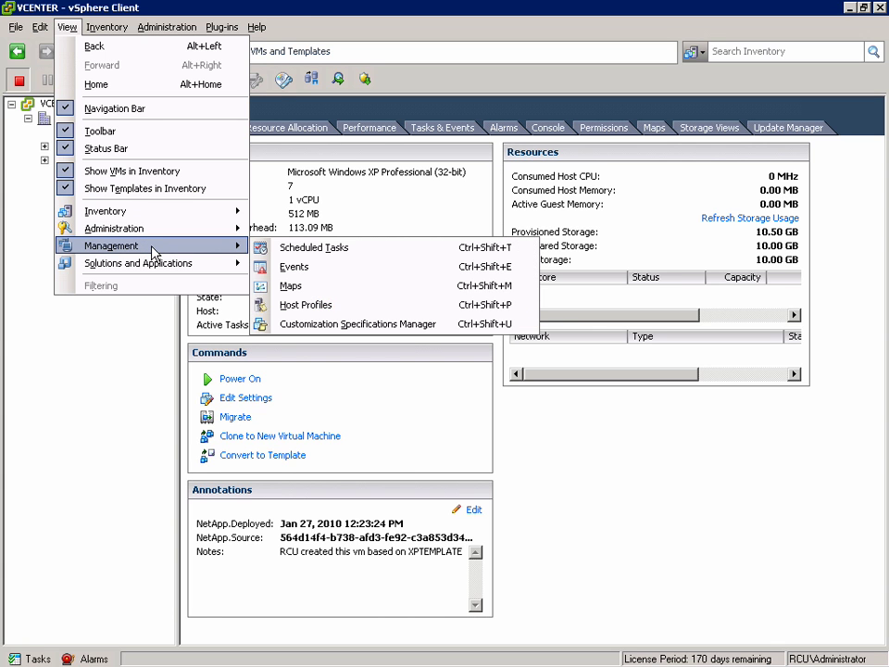
# Step: Open the Demo customization specification, examine its Sysprep answer file down to the domain and OU entries, and close it without changes
pyautogui.click(408, 325)
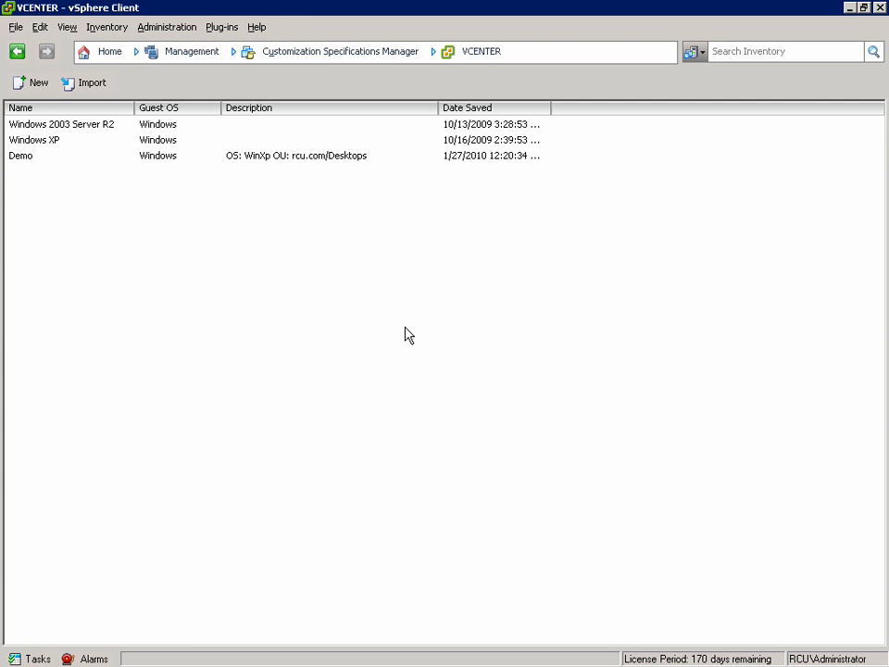
pyautogui.click(22, 161)
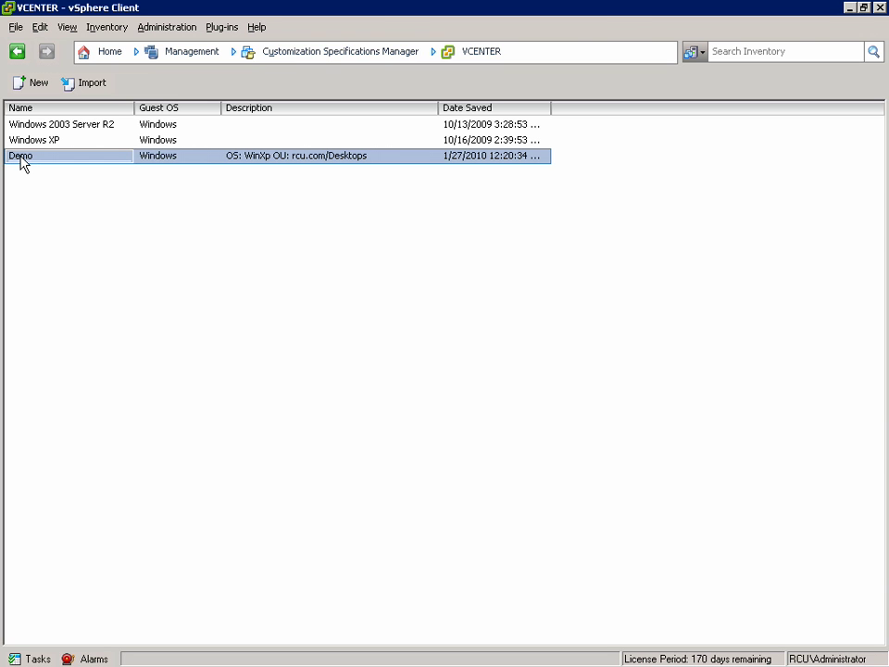
pyautogui.rightClick(20, 160)
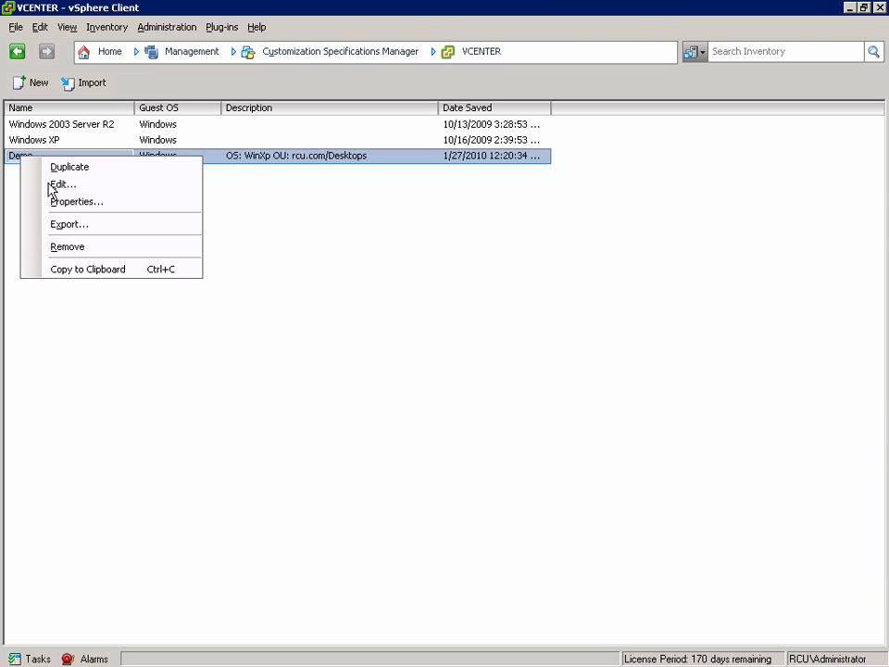
pyautogui.click(50, 185)
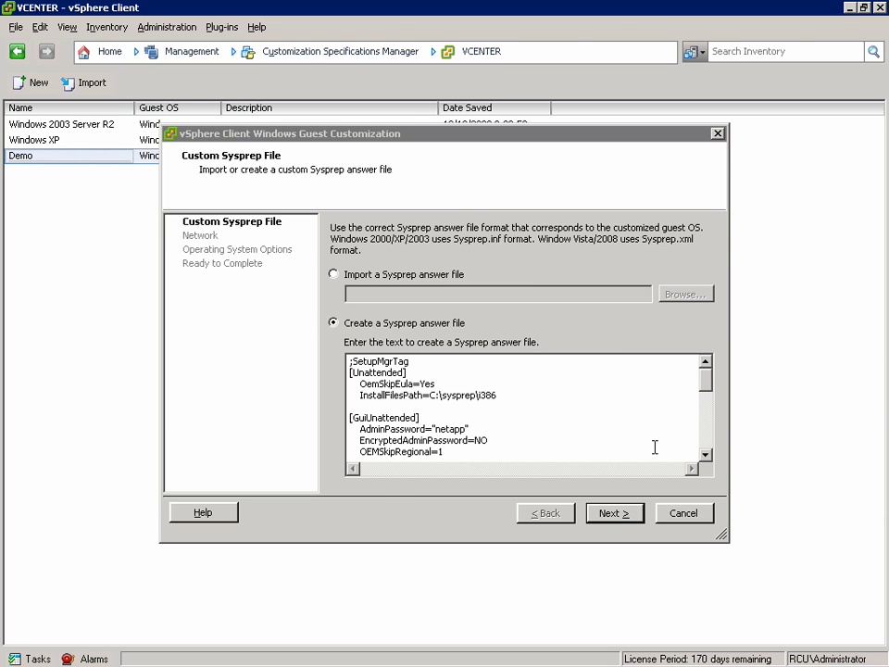
pyautogui.click(706, 451)
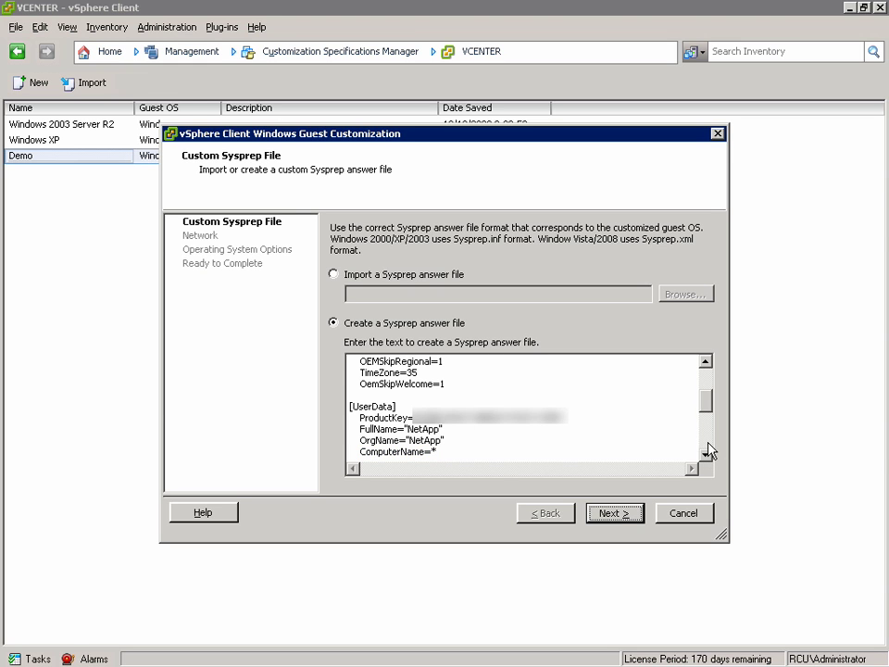
pyautogui.scroll(-3, 709, 451)
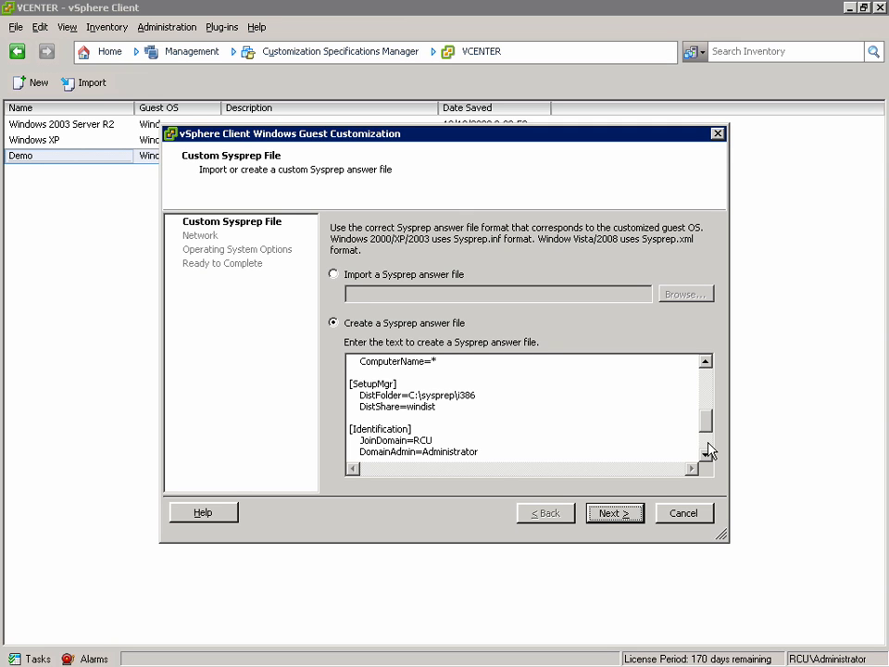
pyautogui.scroll(-2, 709, 451)
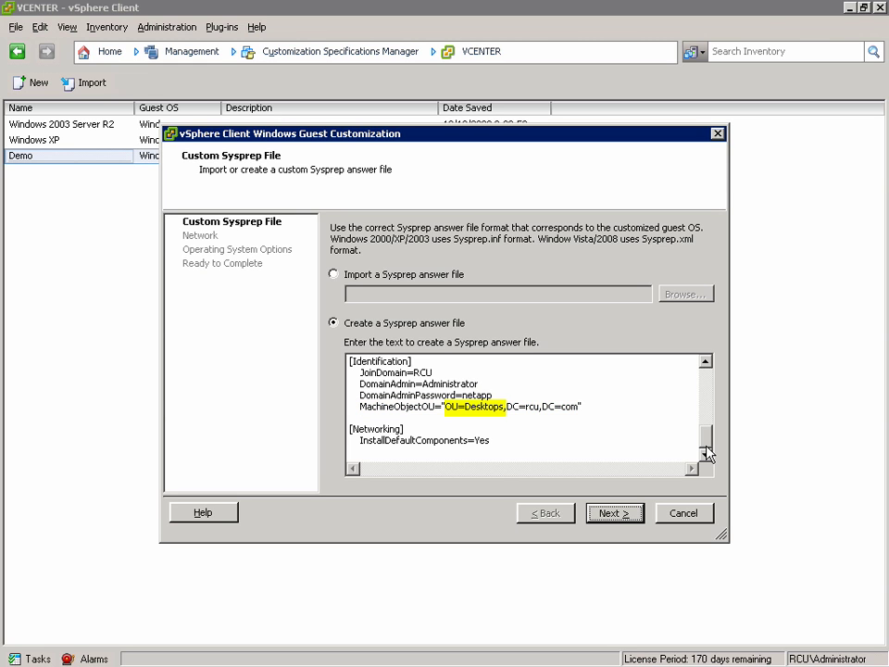
pyautogui.click(682, 514)
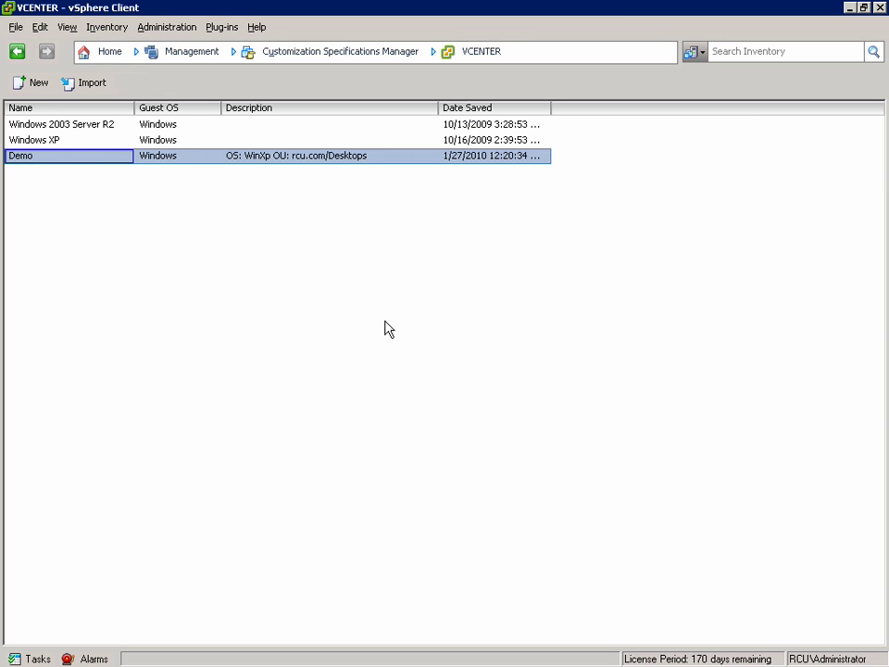
# Step: Switch to the remote desktop session and check the Desktops organizational unit of rcu.com in Active Directory Users and Computers
pyautogui.click(850, 8)
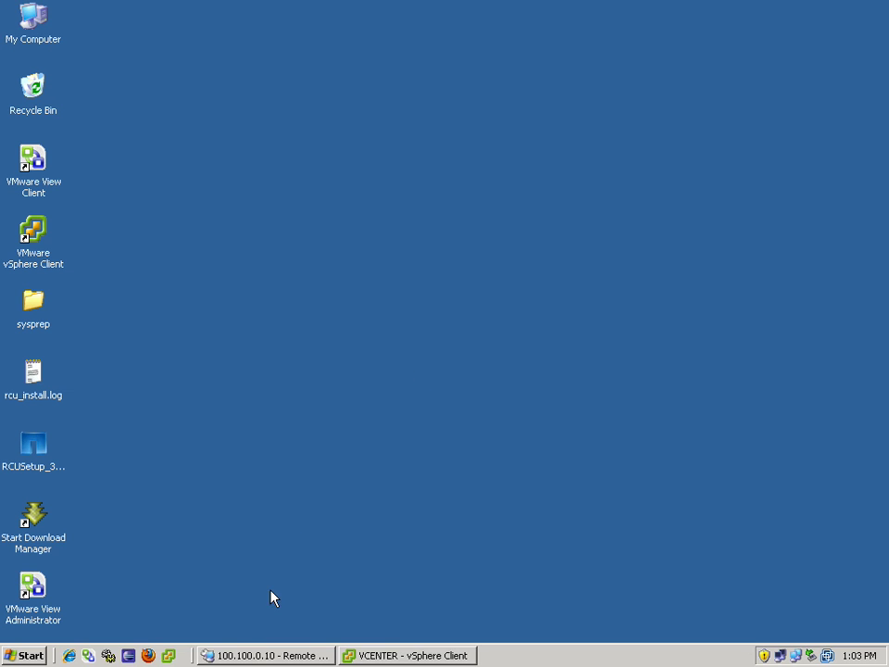
pyautogui.click(258, 654)
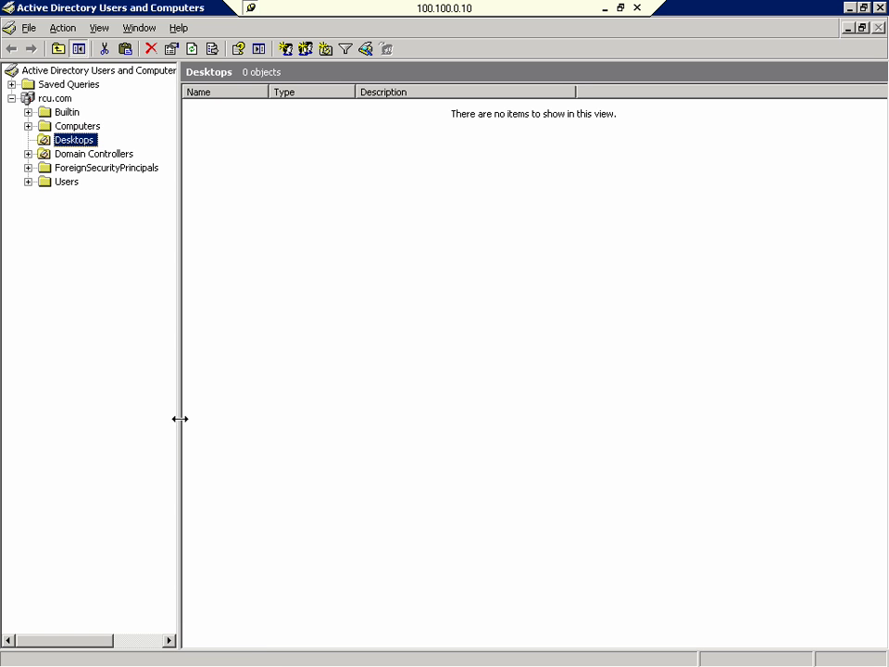
pyautogui.click(100, 156)
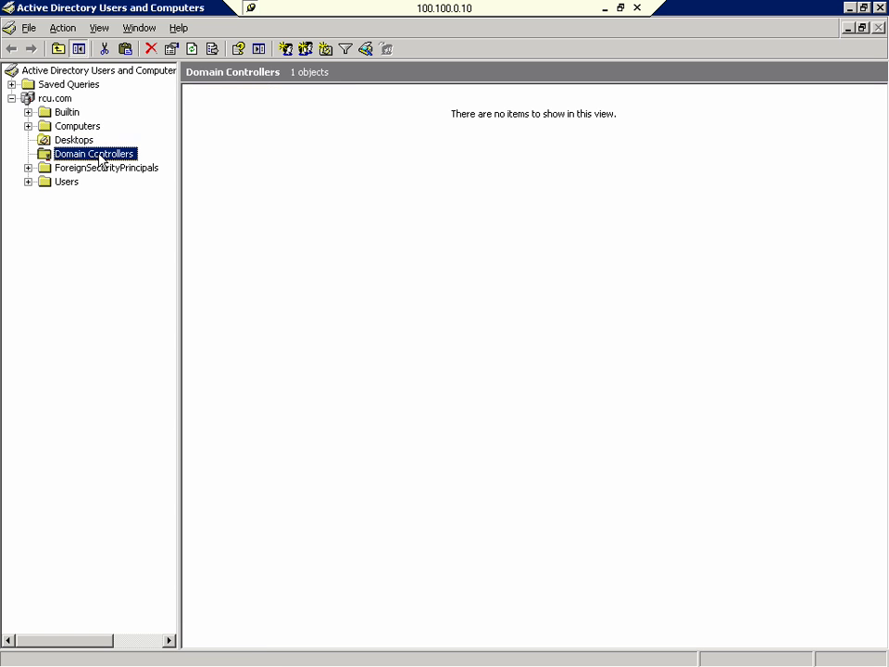
pyautogui.click(78, 139)
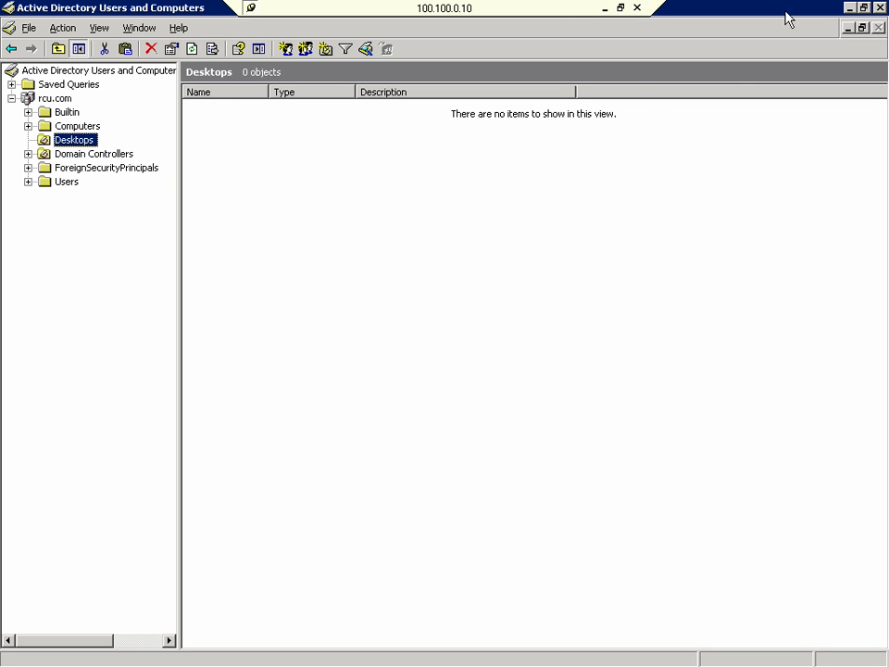
pyautogui.click(604, 8)
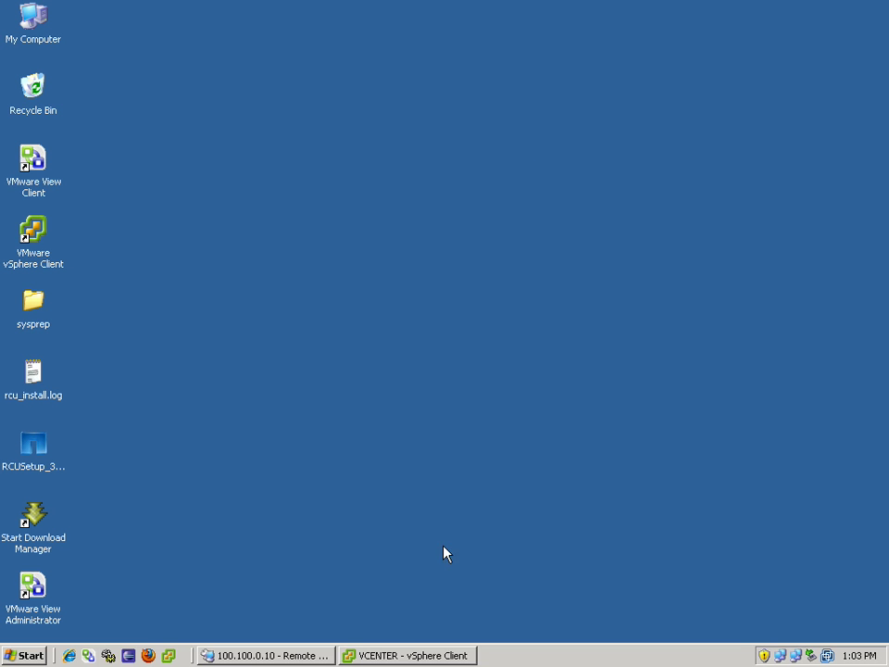
# Step: Return to the vSphere Client and start creating NetApp rapid clones of the demo1 virtual machine with storage controller kc3070-4
pyautogui.click(401, 655)
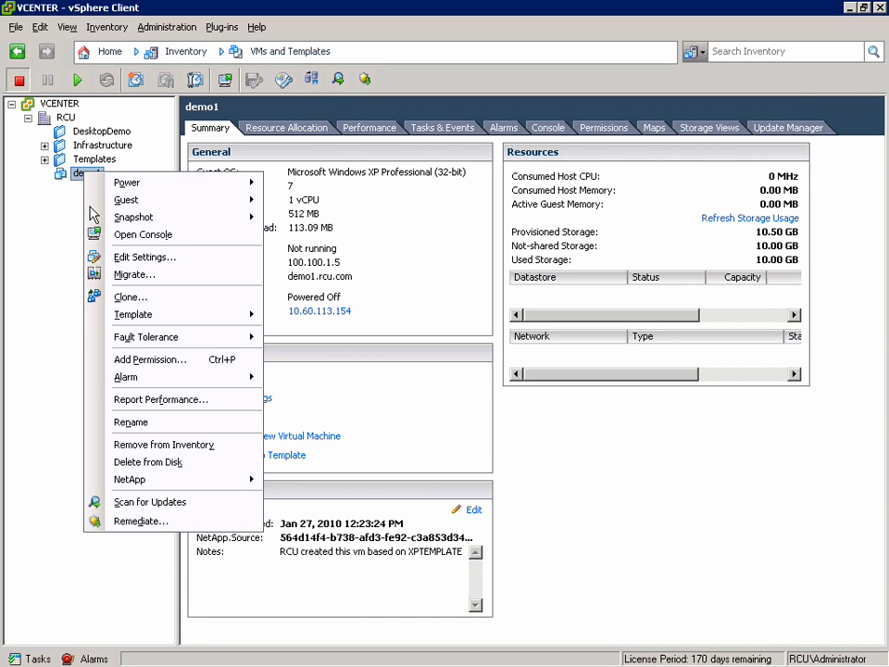
pyautogui.moveTo(206, 488)
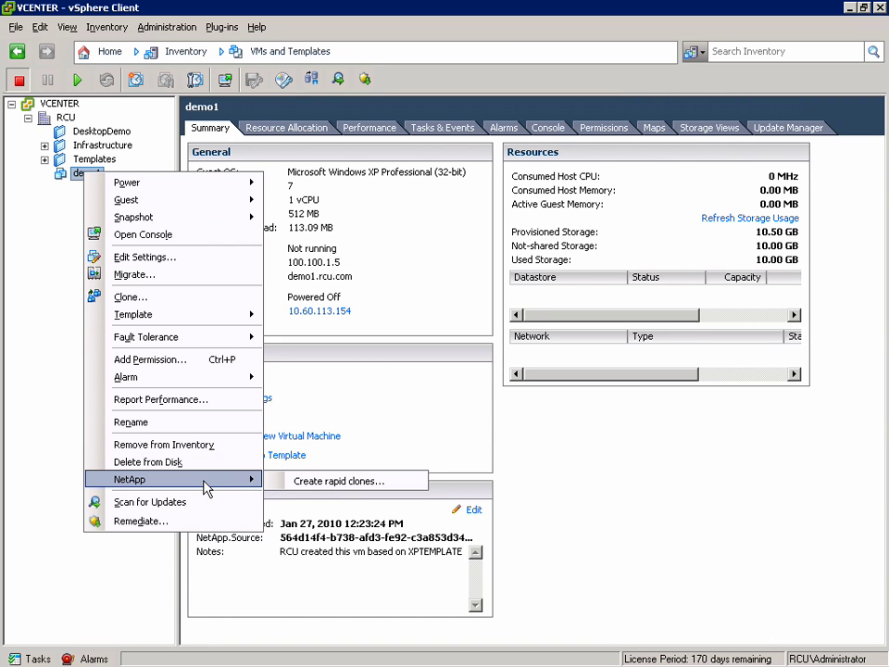
pyautogui.click(369, 481)
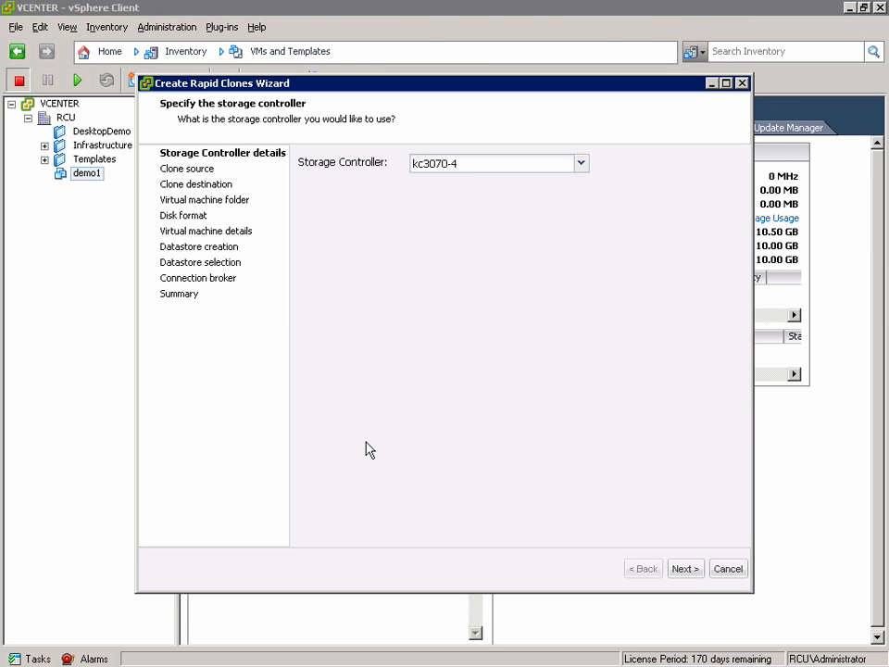
pyautogui.click(685, 572)
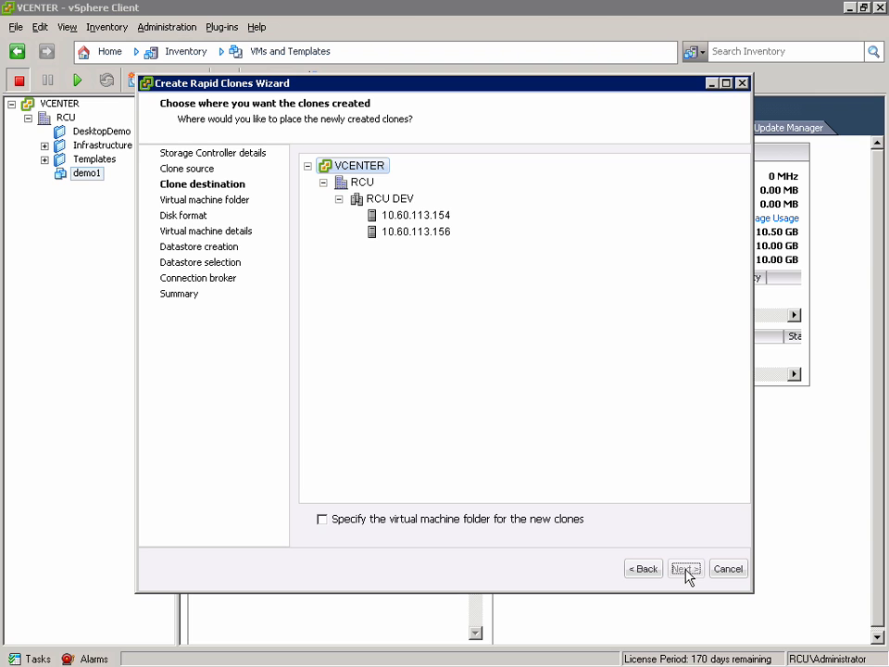
# Step: Choose the RCU DEV cluster as the clone destination and enable specifying a virtual machine folder for the new clones
pyautogui.click(389, 200)
pyautogui.click(322, 520)
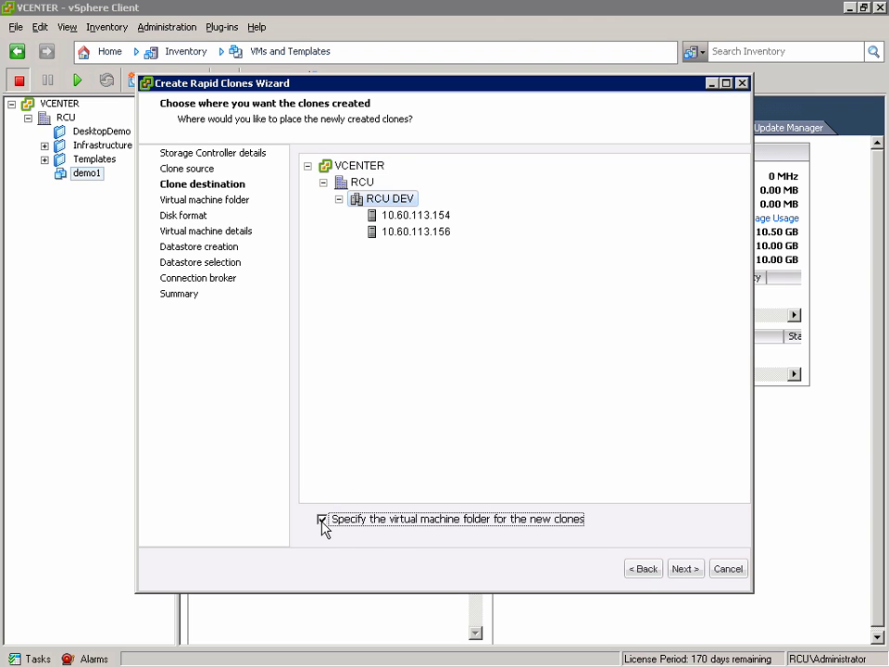
pyautogui.click(685, 570)
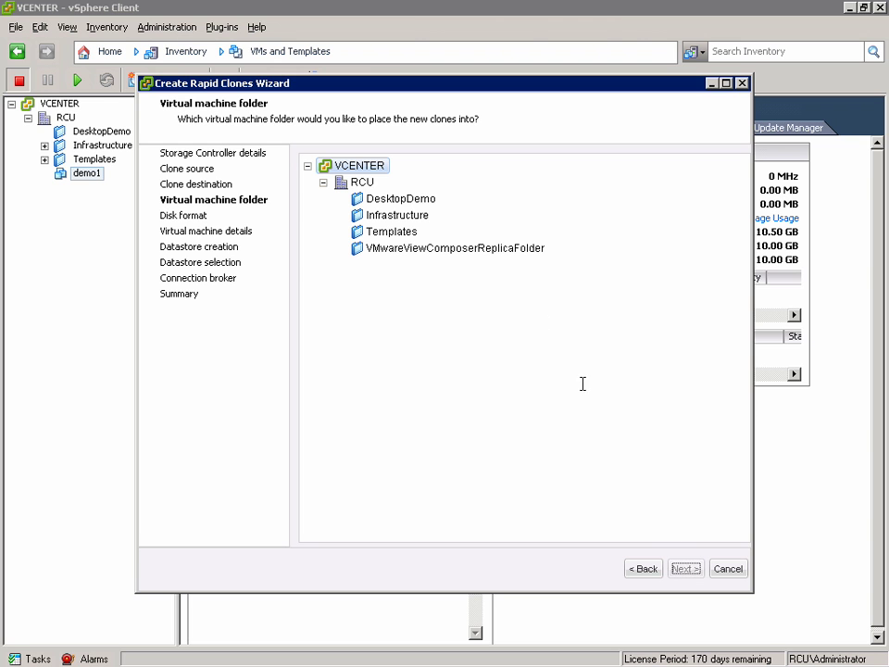
# Step: Place the clones in the DesktopDemo folder and keep the disk format the same as the source
pyautogui.click(410, 202)
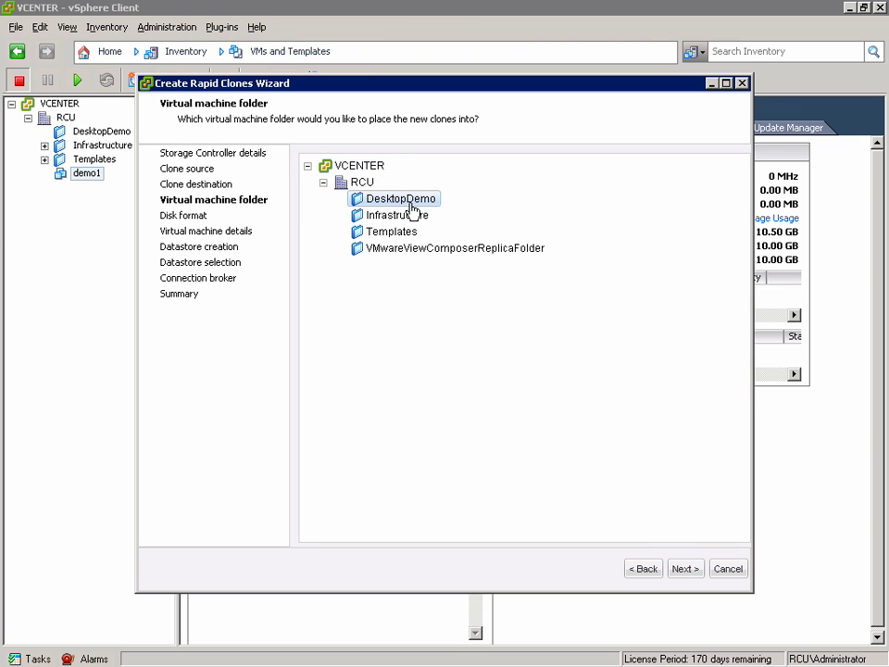
pyautogui.click(684, 570)
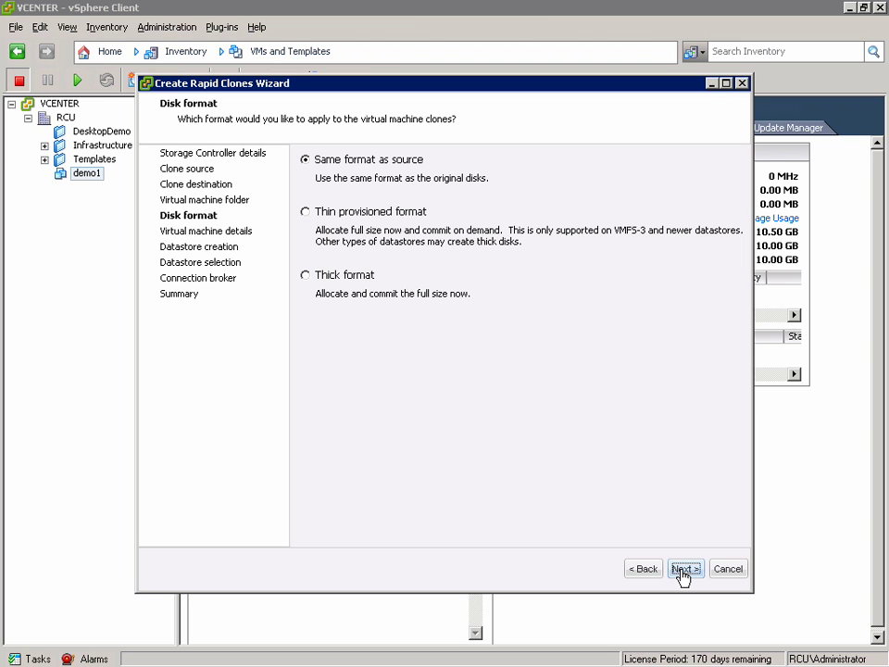
pyautogui.click(684, 569)
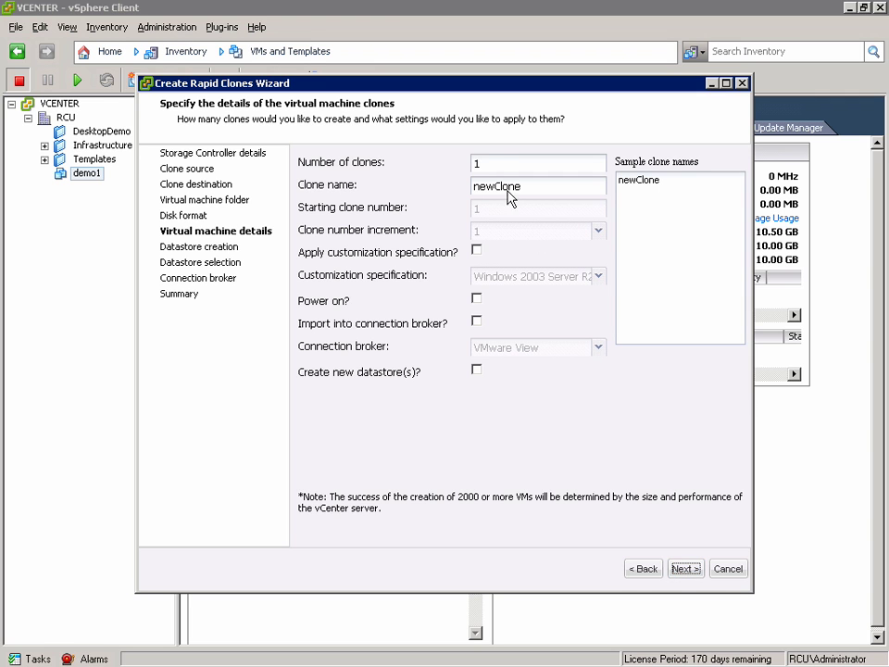
# Step: Set the number of clones to 6 and the clone name to aQuickDemo
pyautogui.doubleClick(479, 163)
pyautogui.write('6')
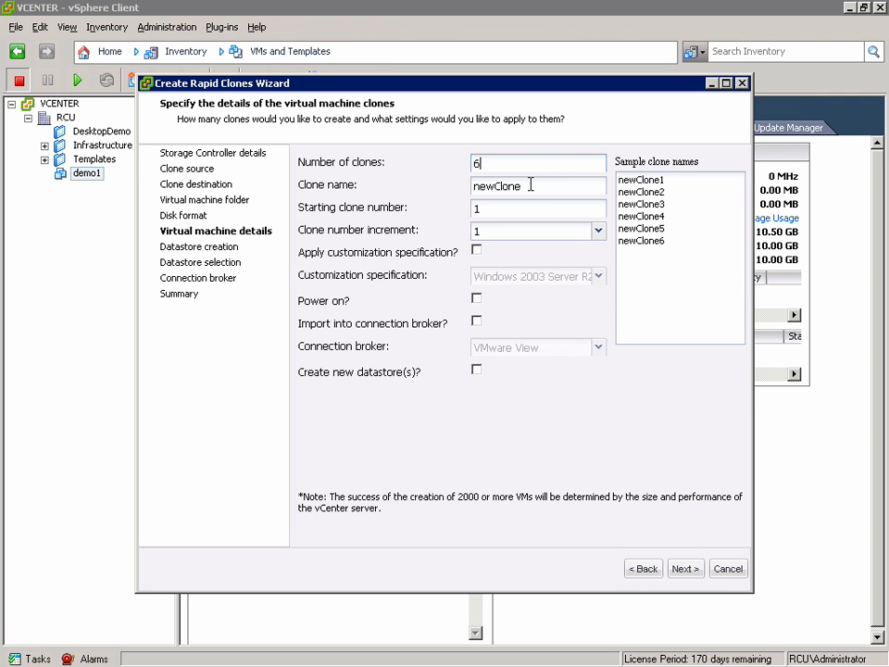
pyautogui.moveTo(525, 188); pyautogui.dragTo(460, 184)
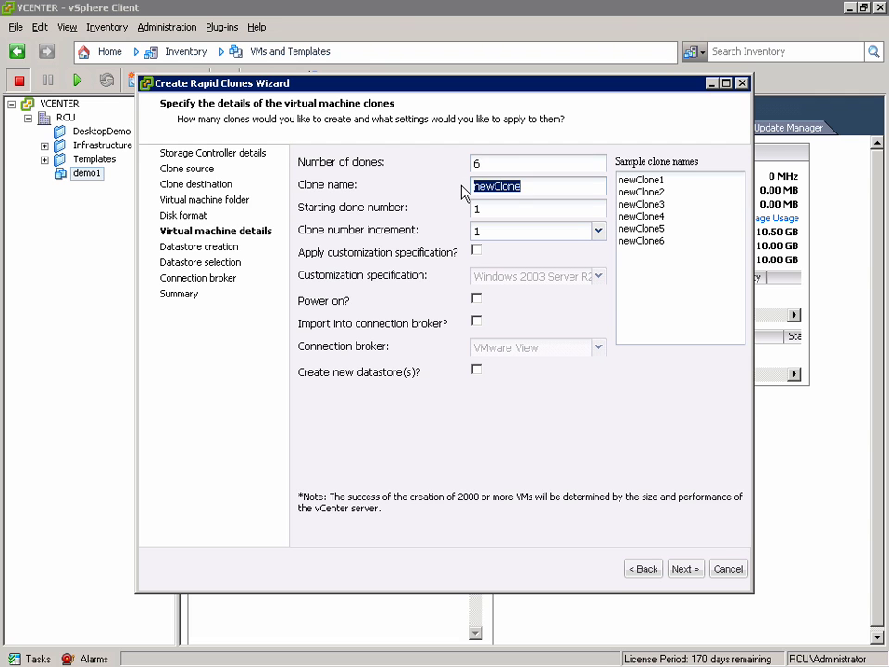
pyautogui.write('aQuickDemo')
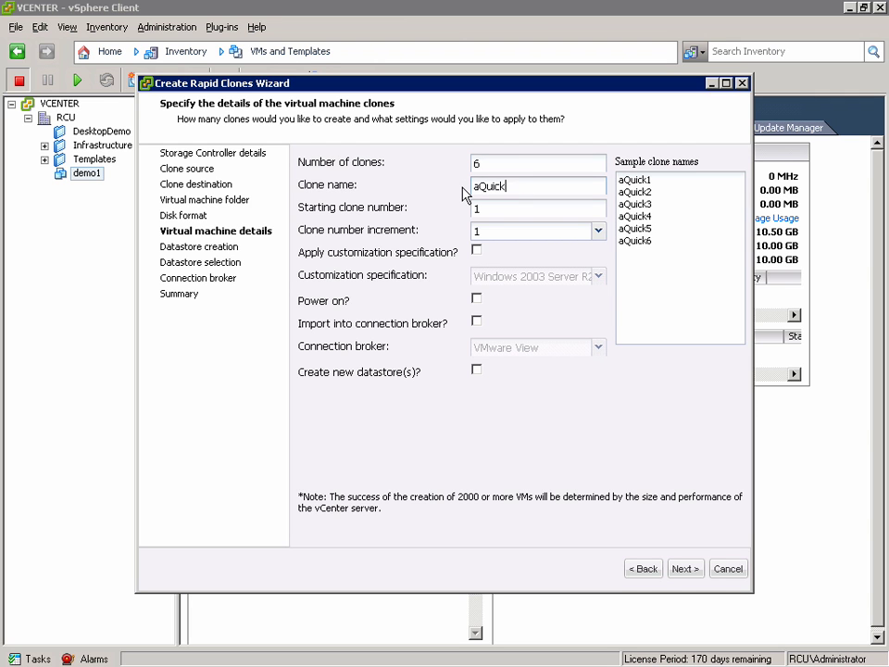
# Step: Apply the Demo customization specification, using the virtual machine name as the computer name, and have the clones powered on
pyautogui.click(476, 251)
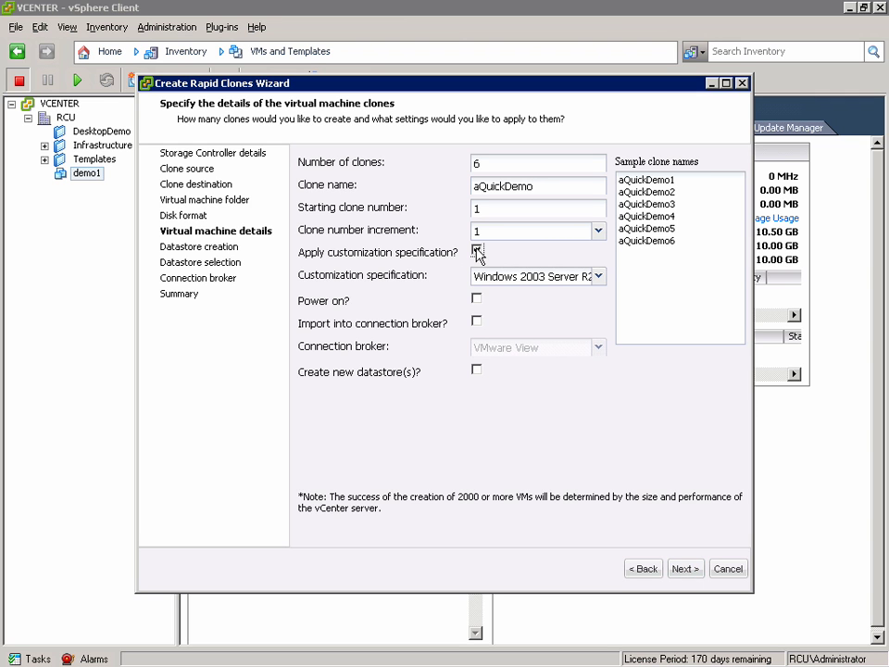
pyautogui.click(596, 278)
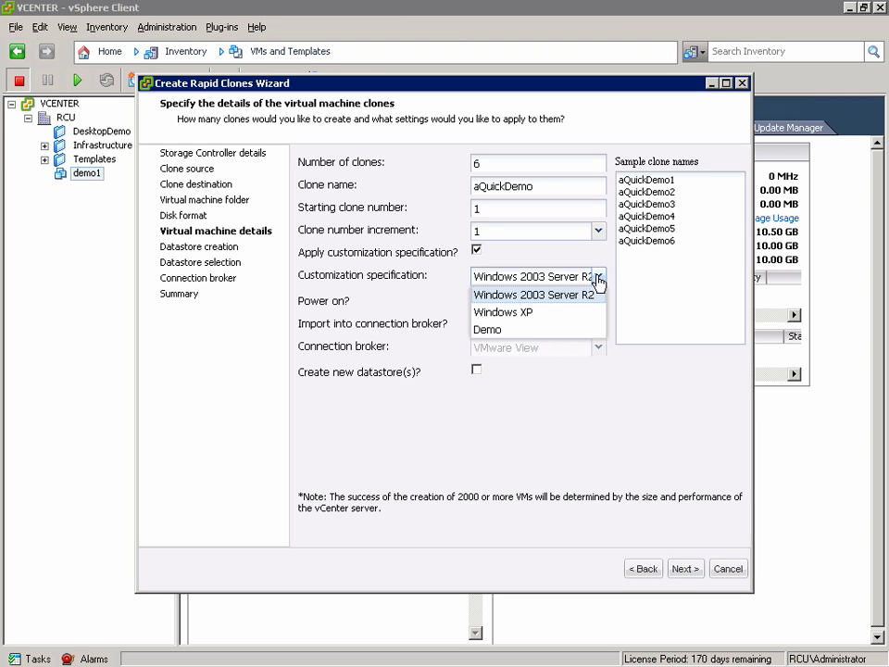
pyautogui.click(516, 331)
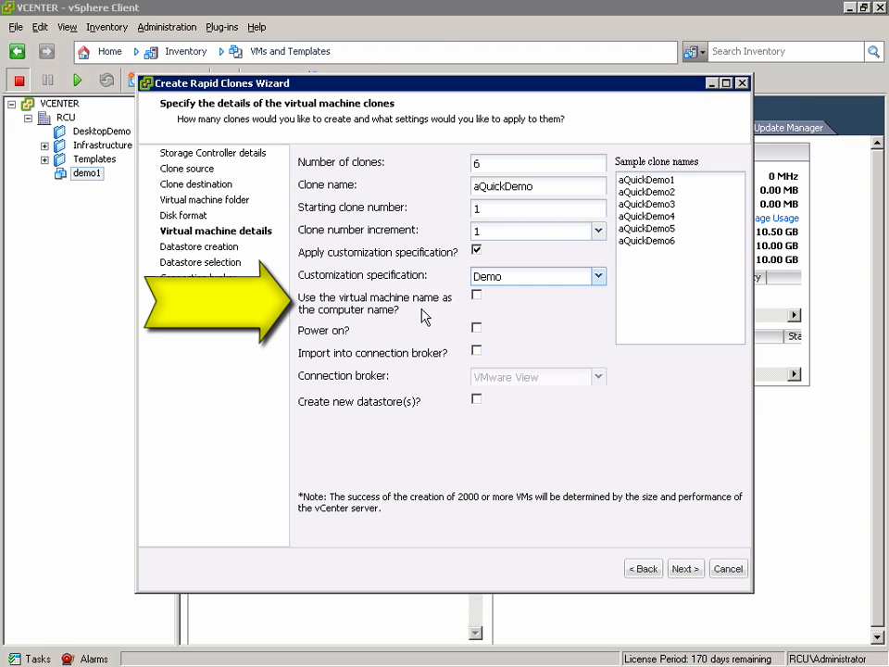
pyautogui.click(476, 295)
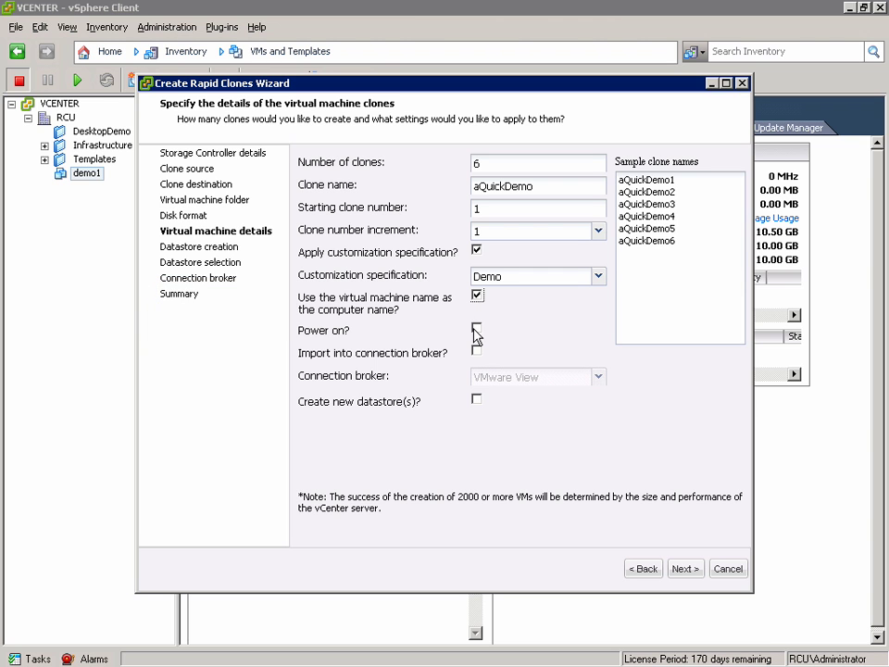
pyautogui.click(476, 329)
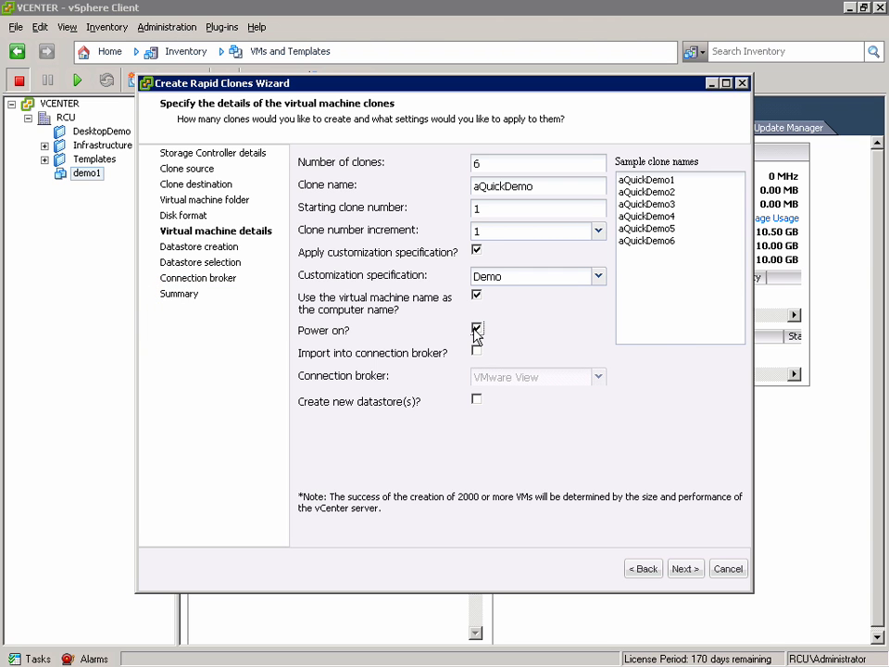
pyautogui.click(682, 569)
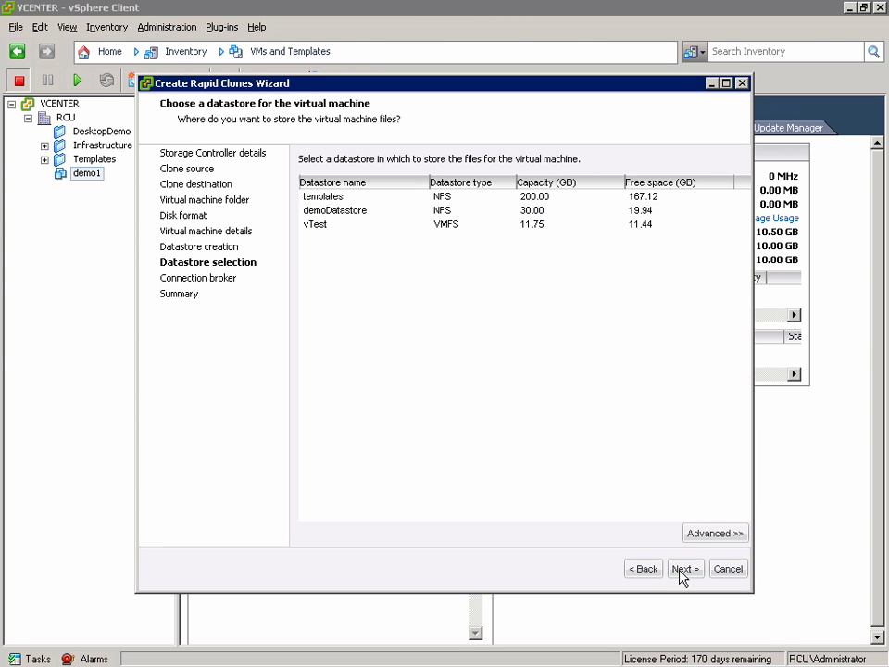
# Step: Select demoDatastore as the datastore for the clones and apply the rapid clone configuration
pyautogui.click(312, 197)
pyautogui.click(326, 213)
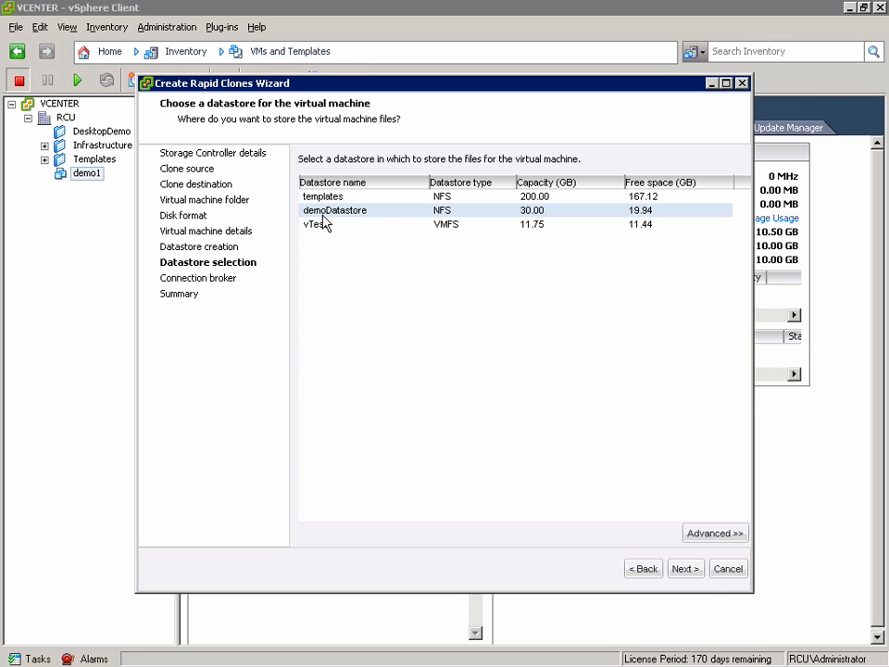
pyautogui.click(689, 573)
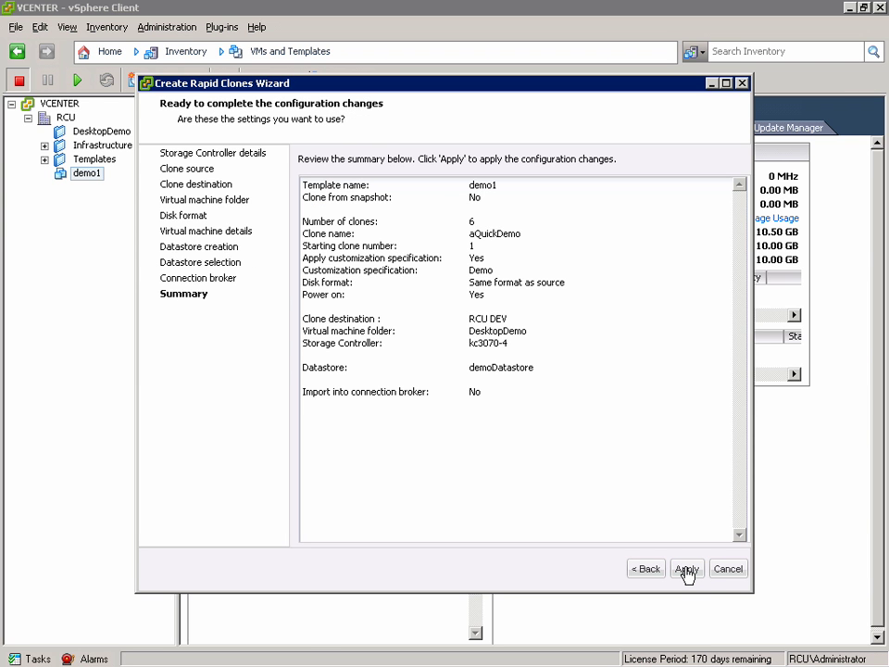
pyautogui.click(687, 572)
# Step: Show the recent tasks and the virtual machines in the DesktopDemo folder to follow the cloning progress
pyautogui.click(35, 659)
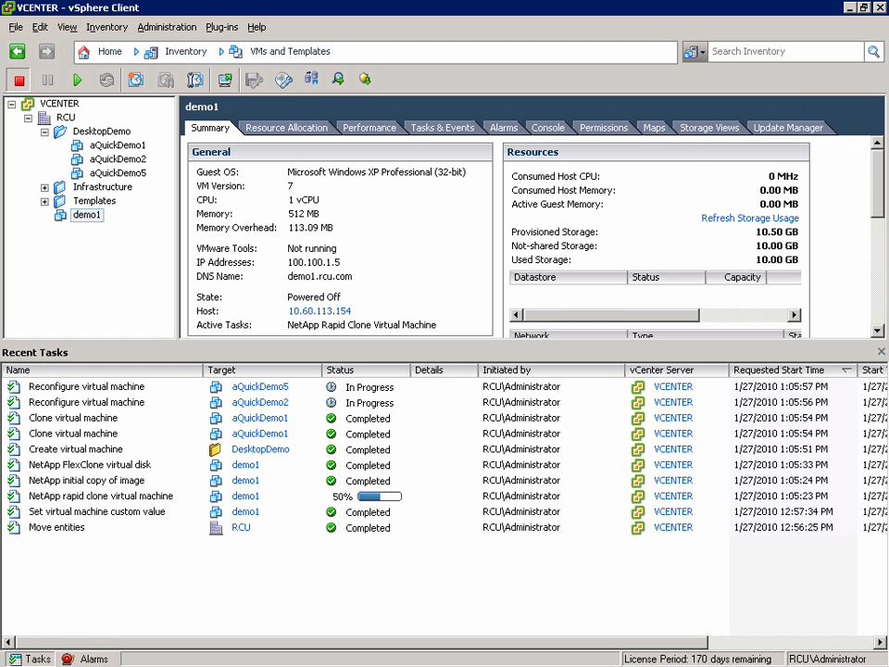
pyautogui.click(99, 133)
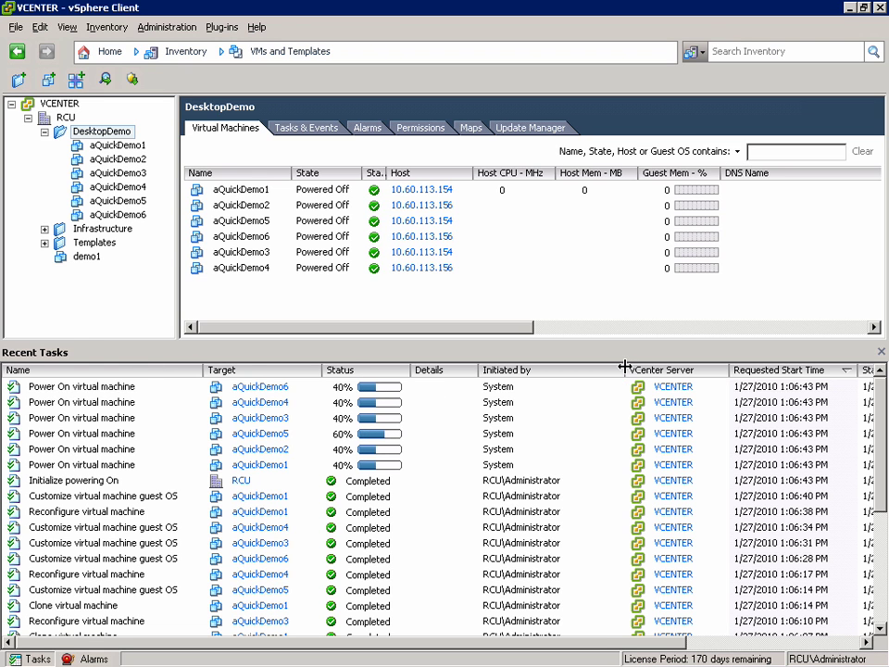
# Step: Collapse the Initiated by and vCenter Server columns in the recent tasks and check the completion time of the NetApp rapid clone task
pyautogui.moveTo(624, 368); pyautogui.dragTo(483, 369)
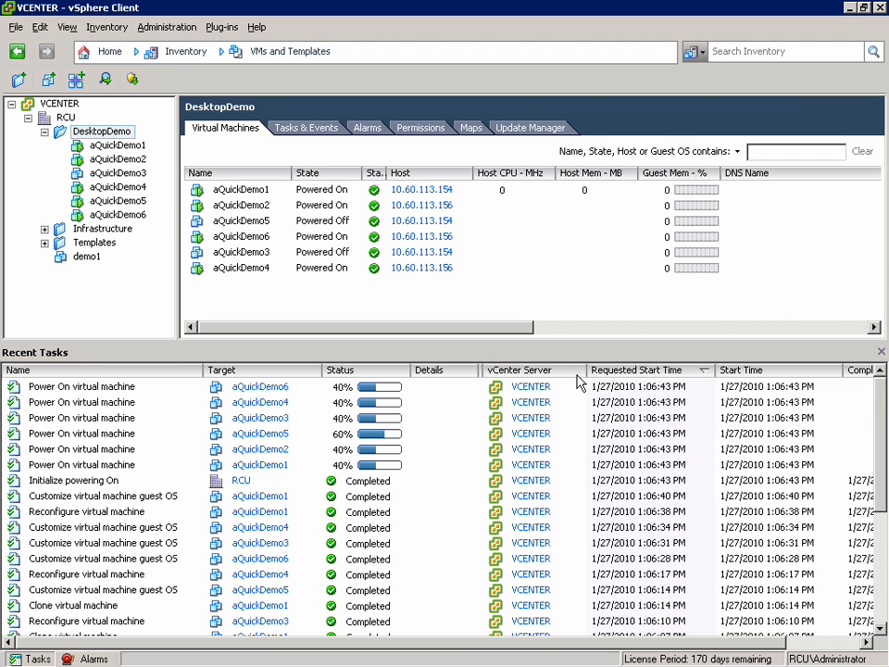
pyautogui.moveTo(587, 369); pyautogui.dragTo(481, 371)
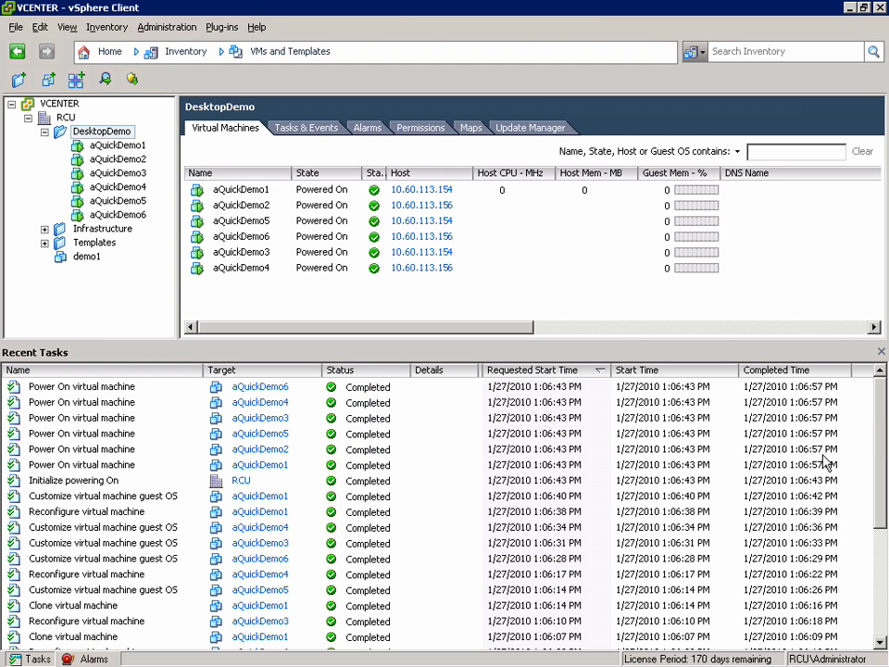
pyautogui.moveTo(884, 400); pyautogui.dragTo(870, 524)
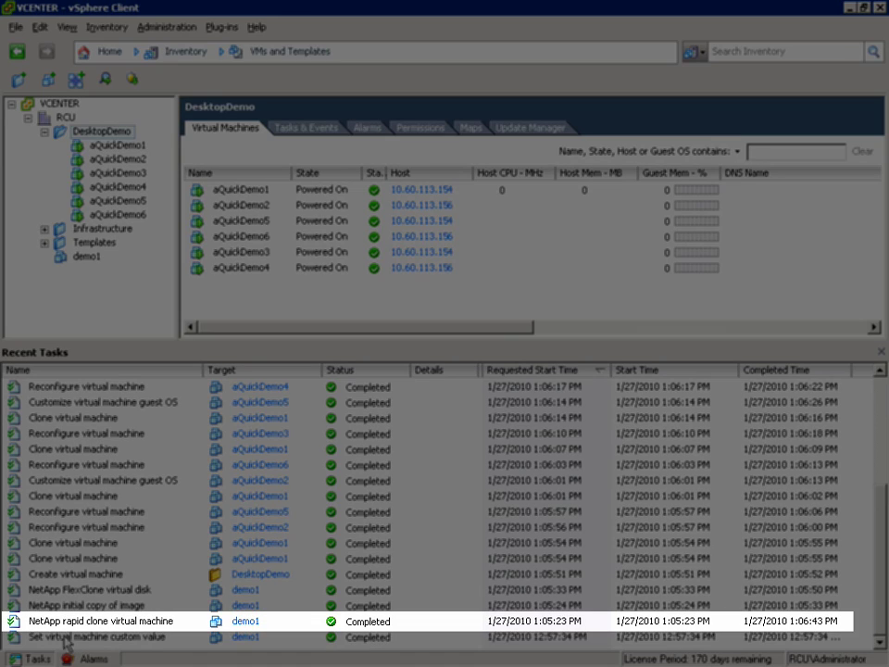
pyautogui.click(42, 627)
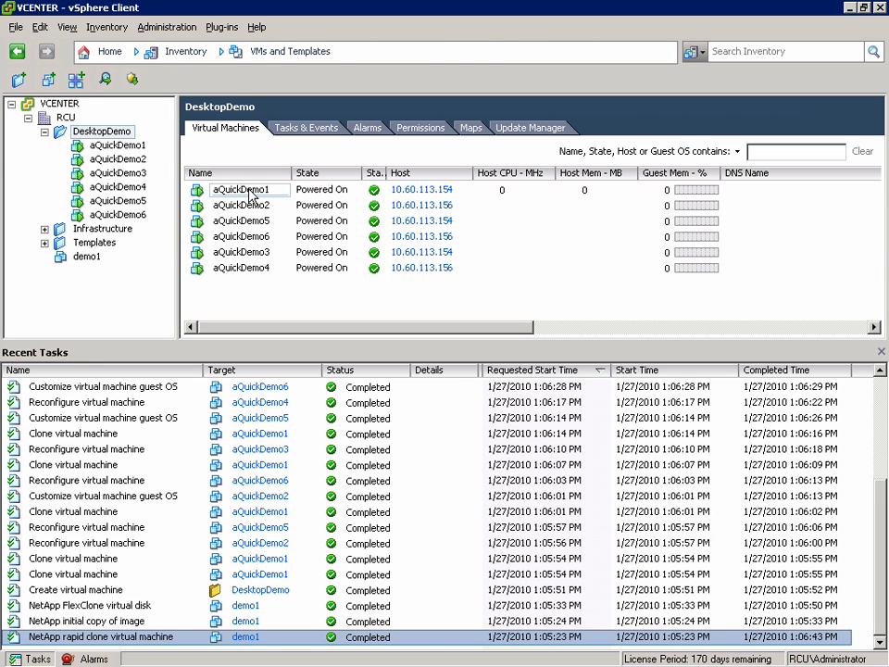
# Step: View the console of the aQuickDemo1 virtual machine in its own window, and minimize that window
pyautogui.click(269, 192)
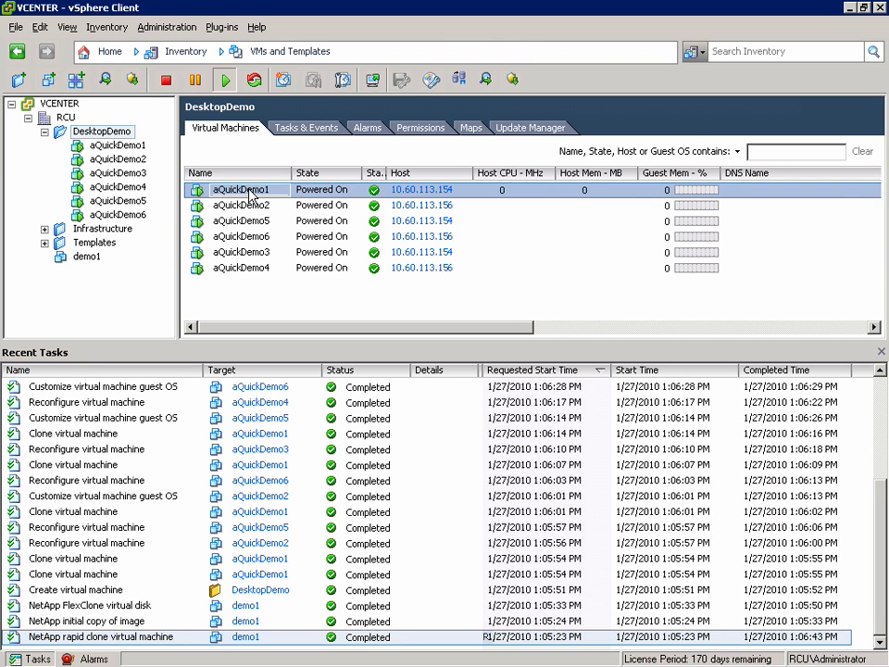
pyautogui.click(374, 81)
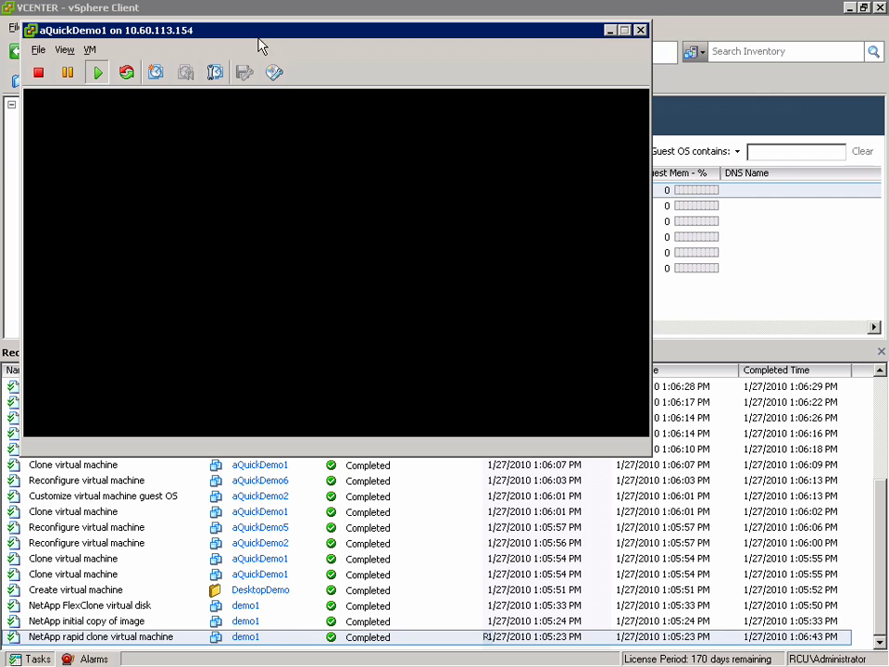
pyautogui.click(607, 31)
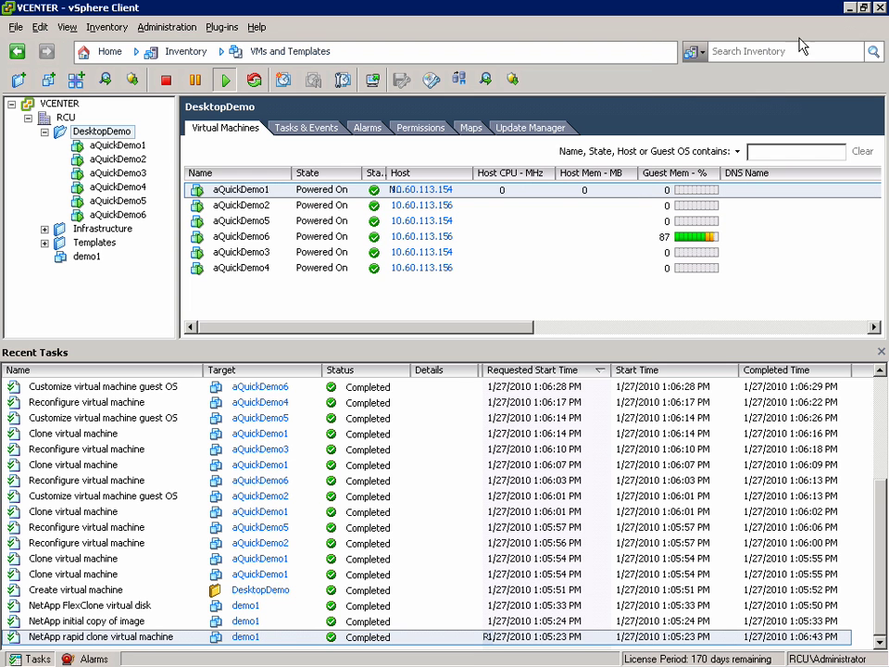
# Step: Switch to the 100.100.0.10 remote session, refresh and expand the Desktops OU to check its computer accounts, and return to the vSphere Client
pyautogui.click(847, 8)
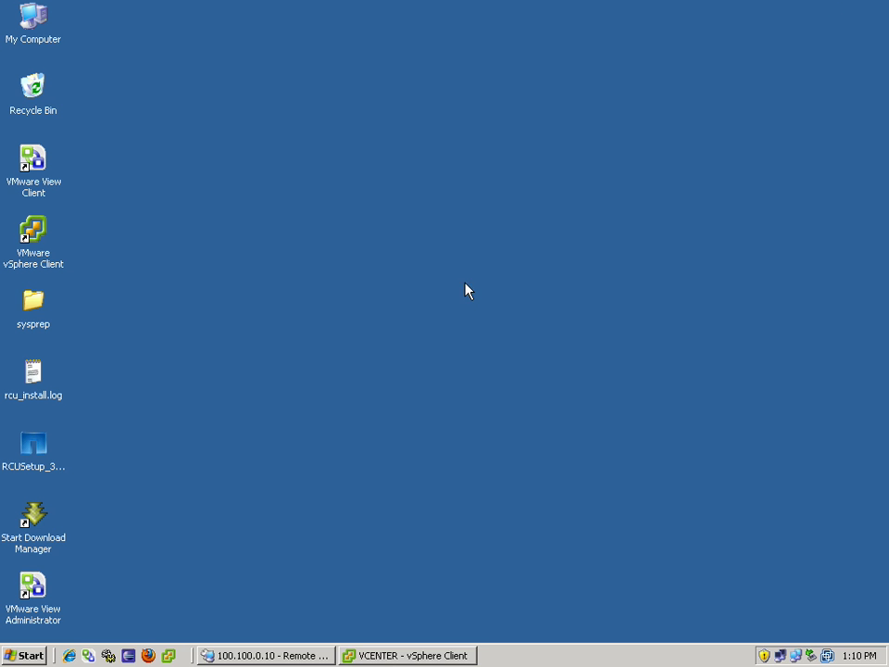
pyautogui.click(238, 655)
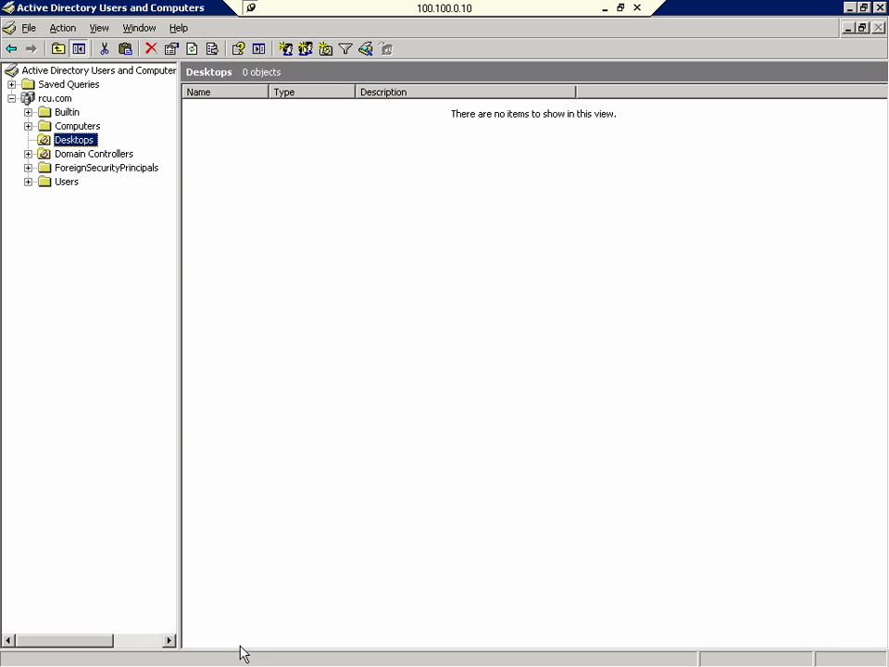
pyautogui.click(192, 49)
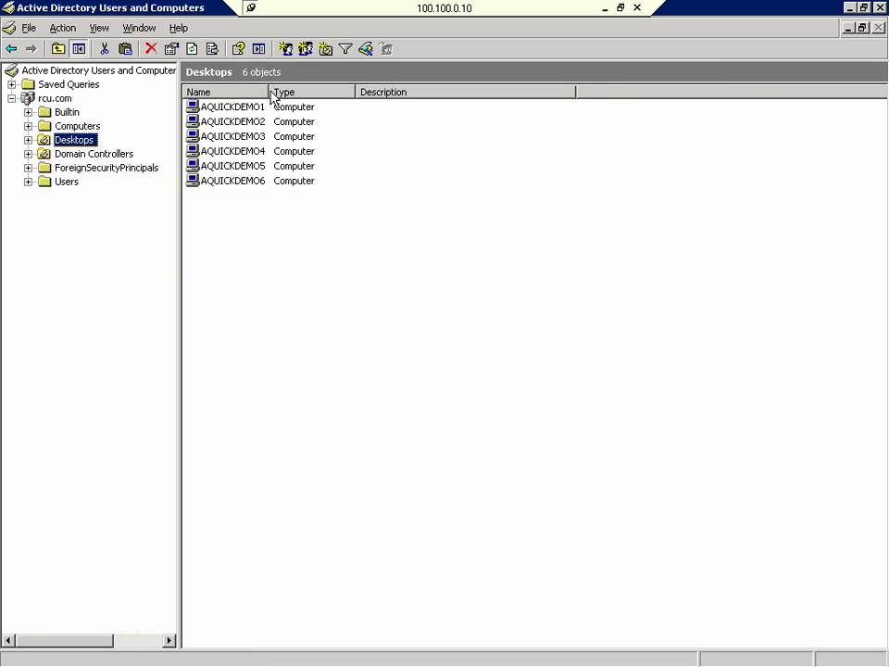
pyautogui.moveTo(263, 90); pyautogui.dragTo(287, 90)
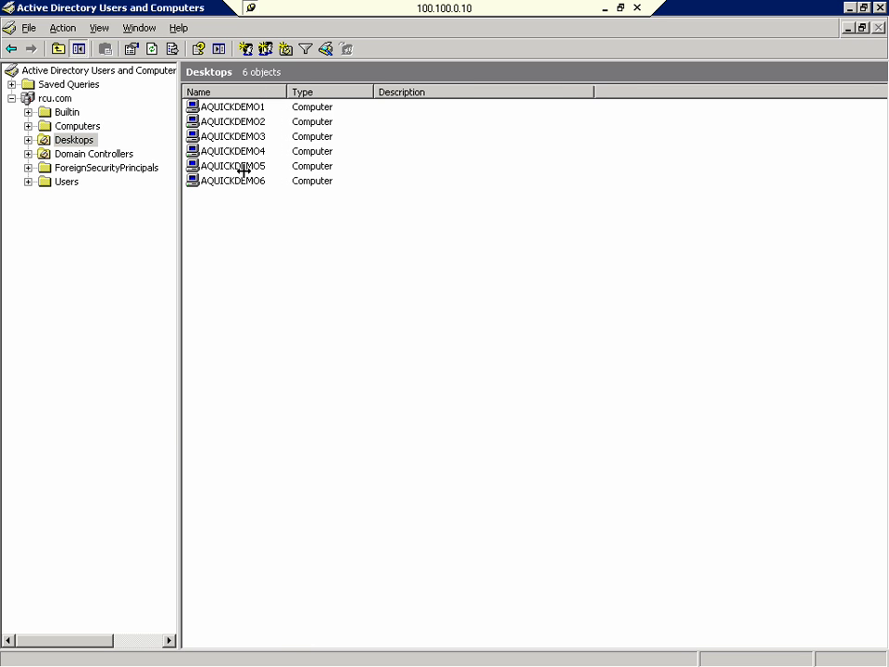
pyautogui.click(27, 140)
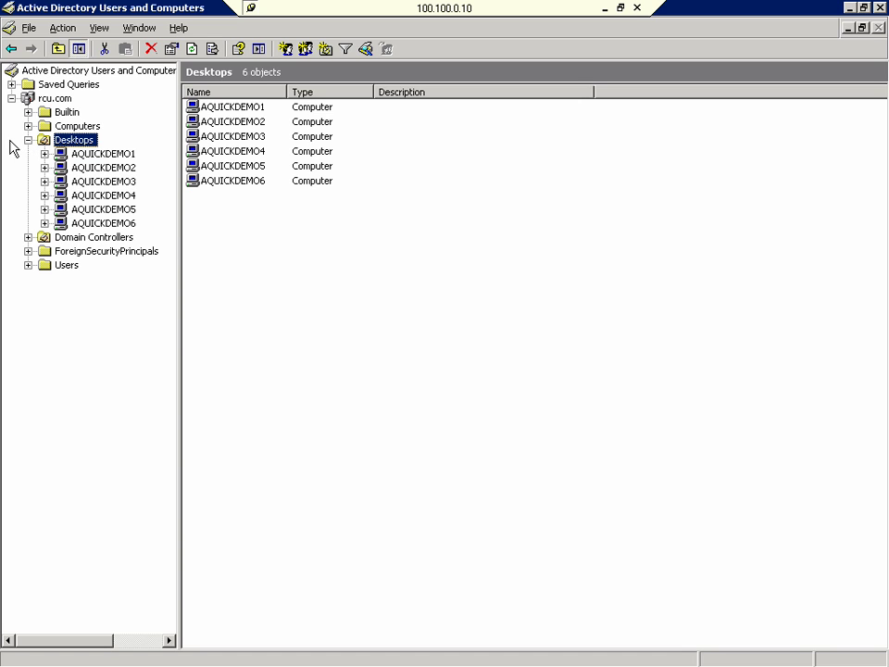
pyautogui.click(605, 8)
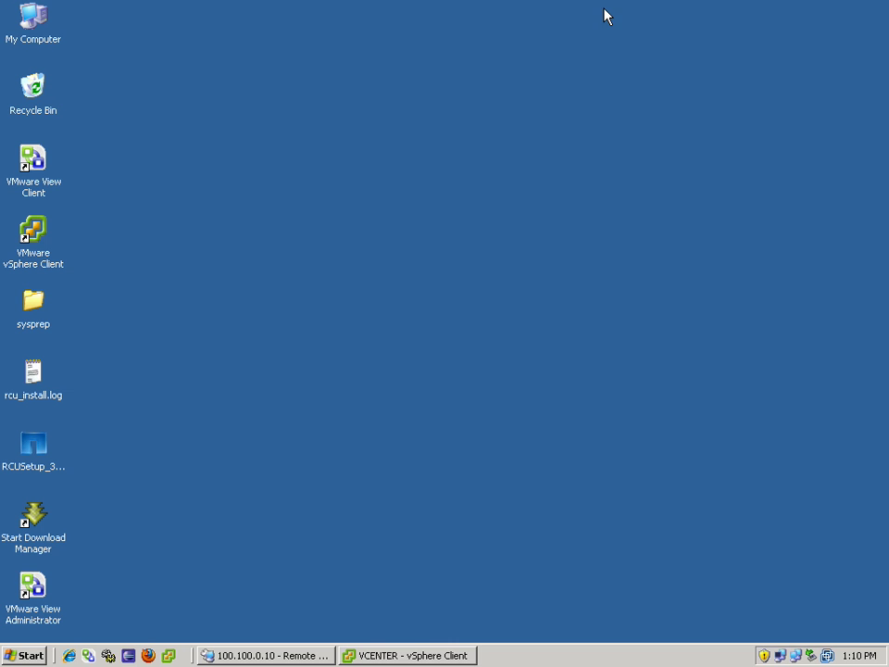
pyautogui.click(414, 656)
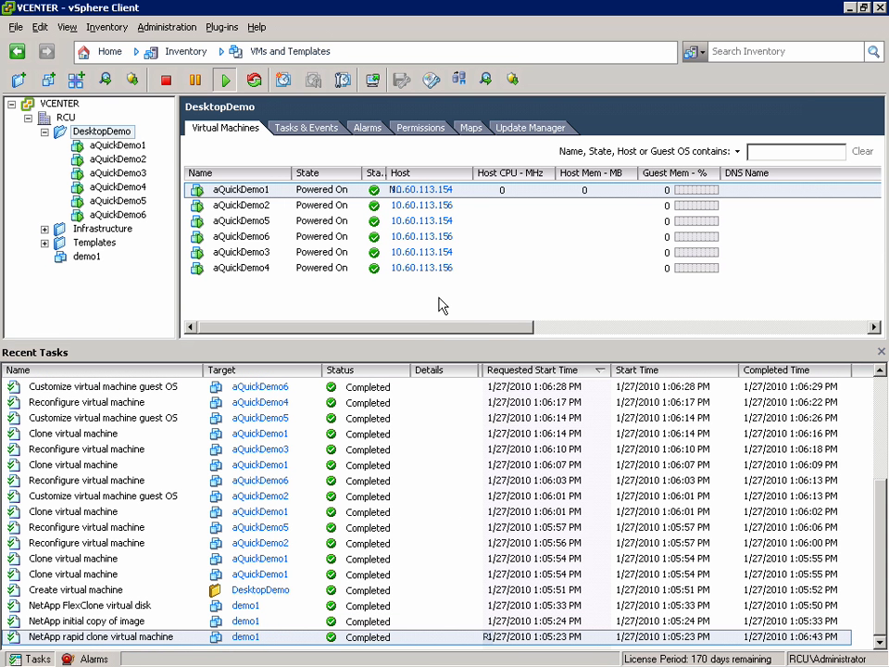